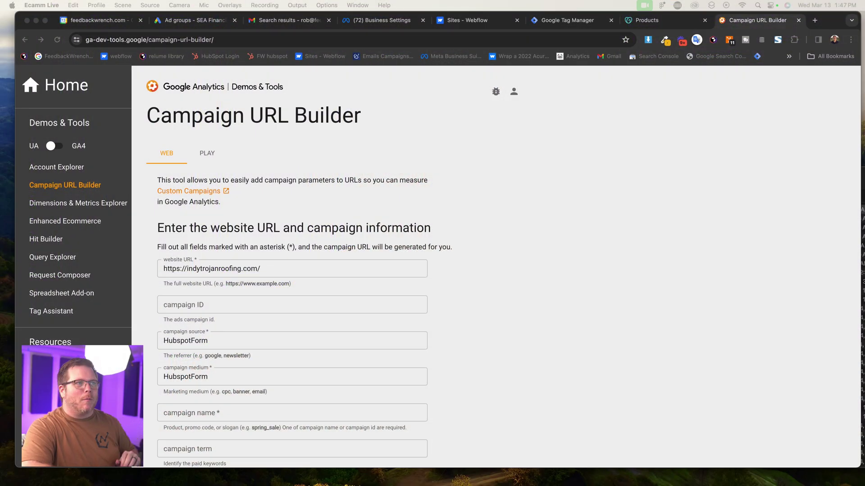
Bring the Chrome window showing the Campaign URL Builder to the front and select its address bar
left_click(397, 166)
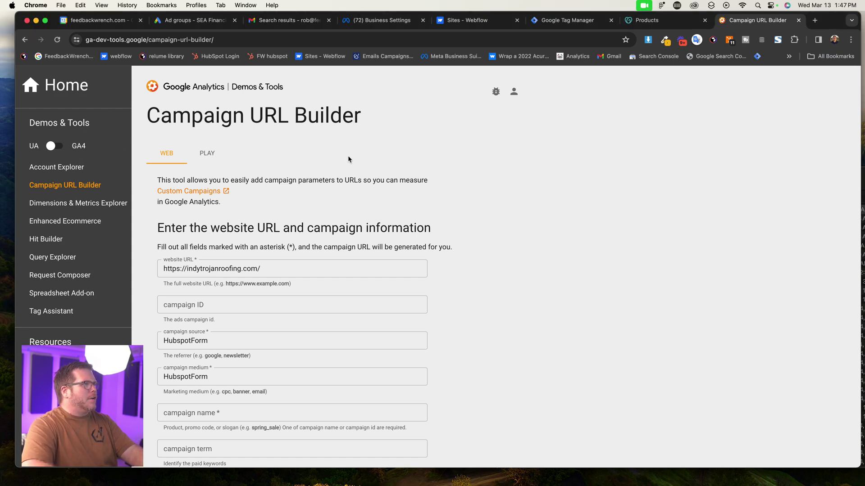
left_click(98, 40)
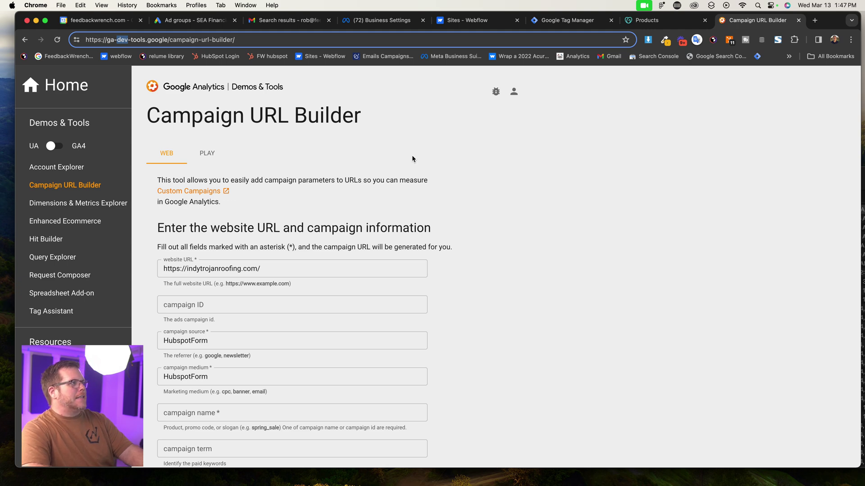
In a new tab, search Google for 'google analytics development tool'
left_click(813, 20)
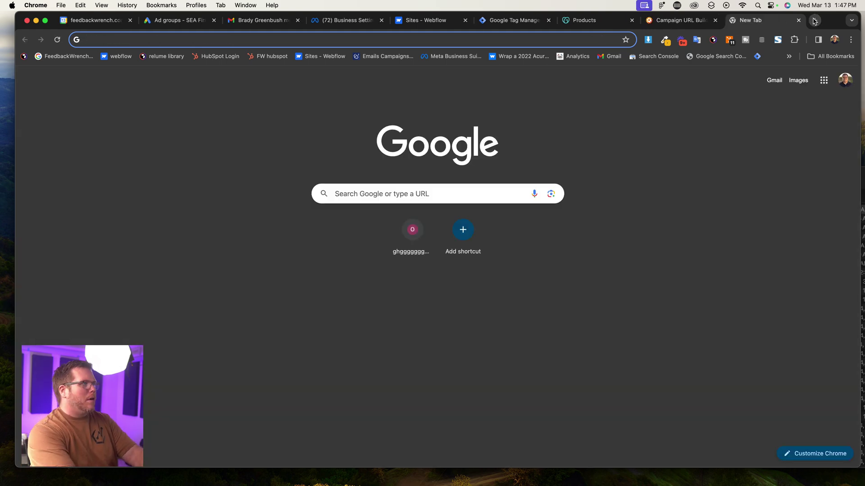
type("googl eanalytic")
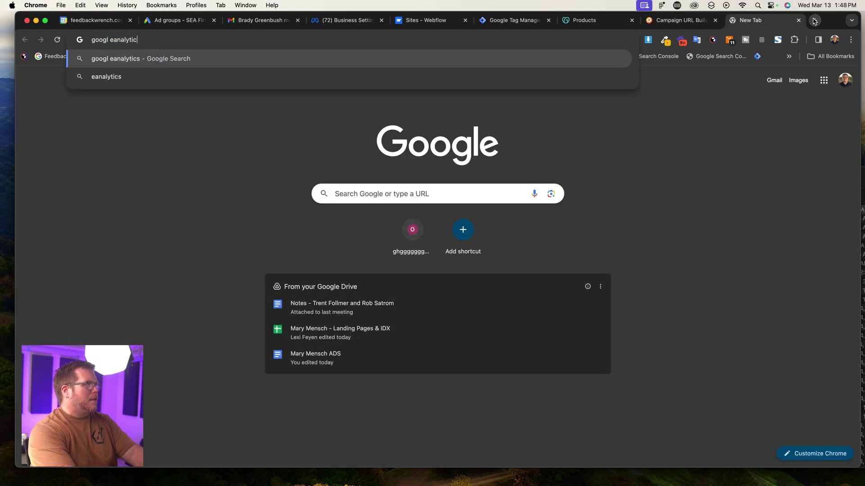
type("s development tool")
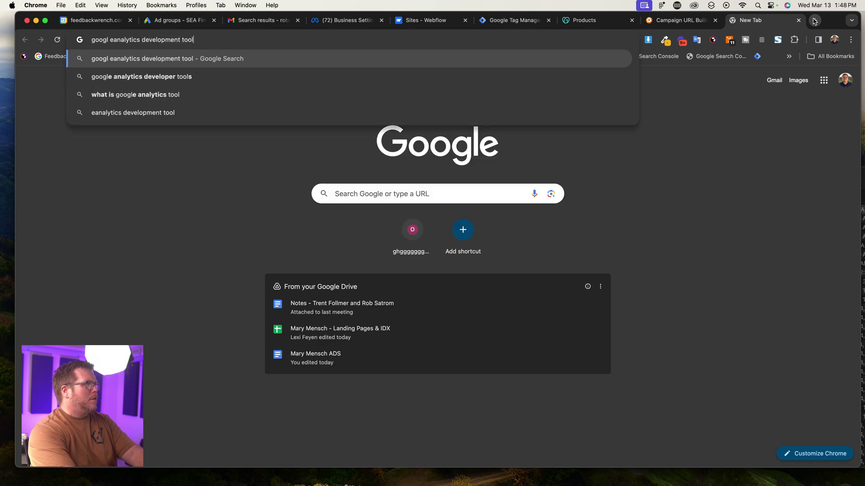
key("Return")
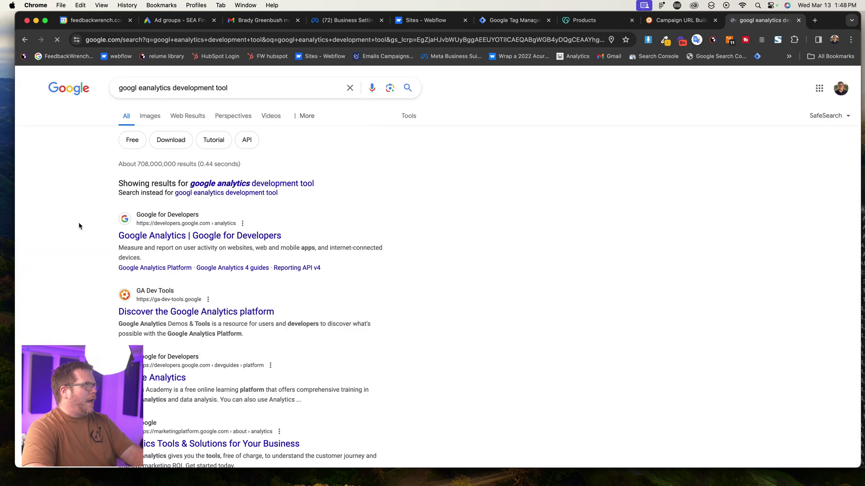
scroll(108, 295, "up", 5)
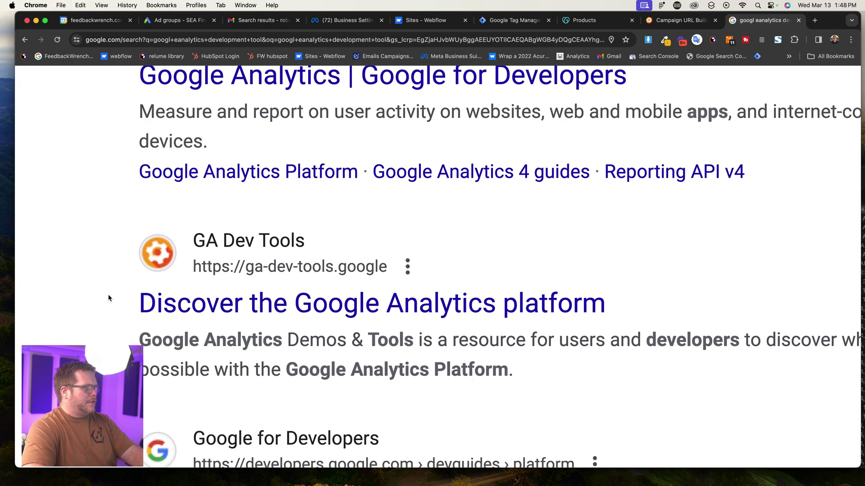
scroll(108, 298, "down", 2)
Open the Google Analytics Demos & Tools result and go to its Campaign URL Builder
left_click(281, 225)
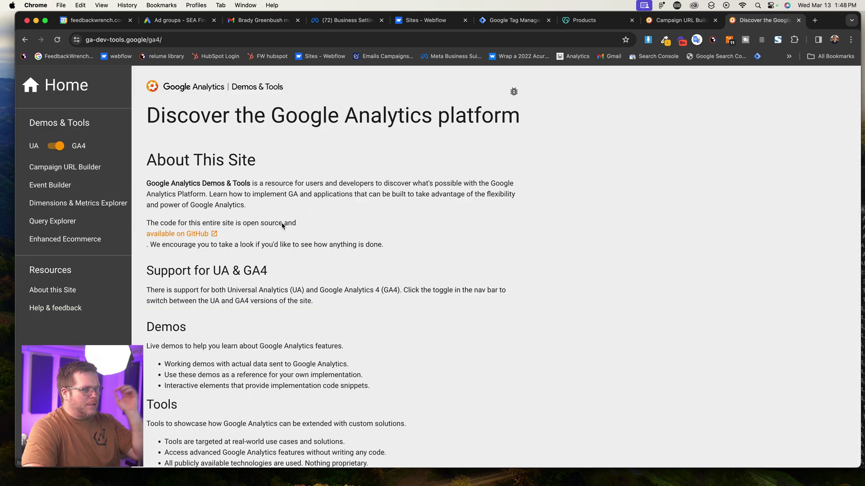
scroll(249, 171, "down", 5)
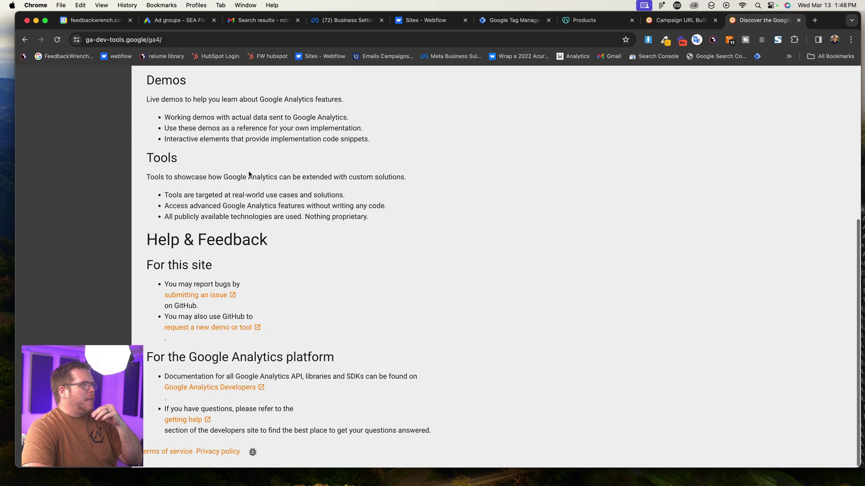
scroll(249, 171, "up", 6)
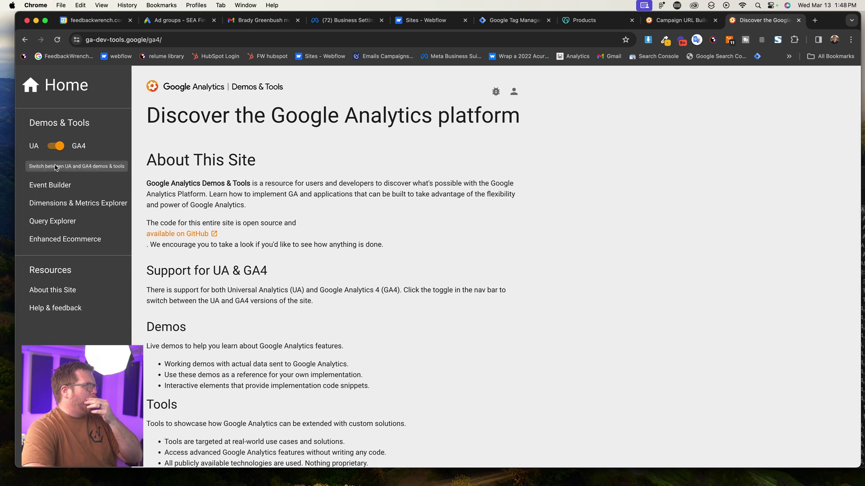
left_click(77, 170)
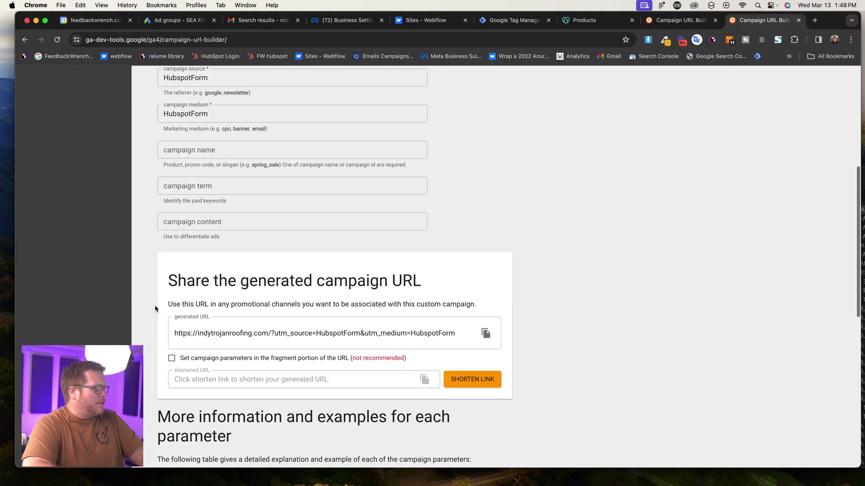
scroll(291, 282, "up", 5)
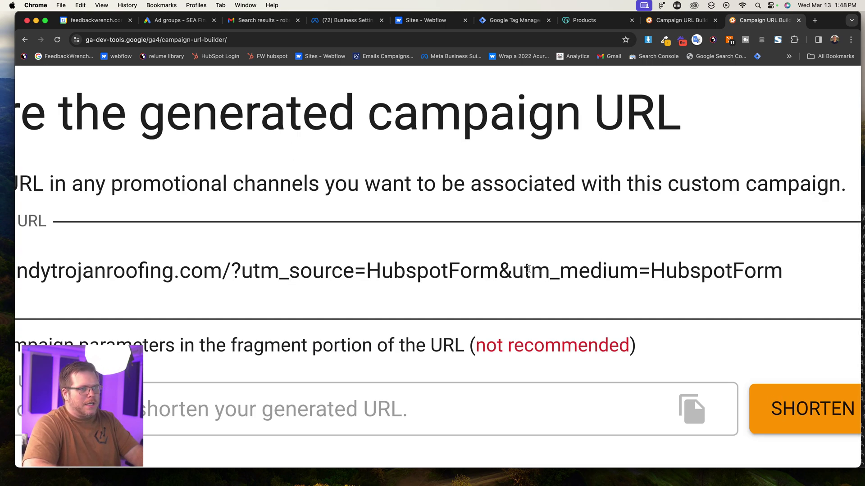
left_click(786, 277)
scroll(788, 277, "down", 5)
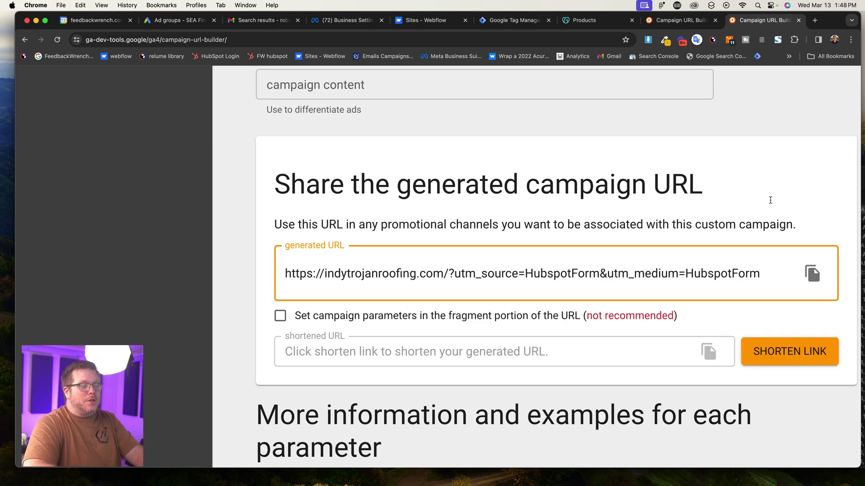
scroll(770, 200, "down", 5)
scroll(522, 191, "up", 10)
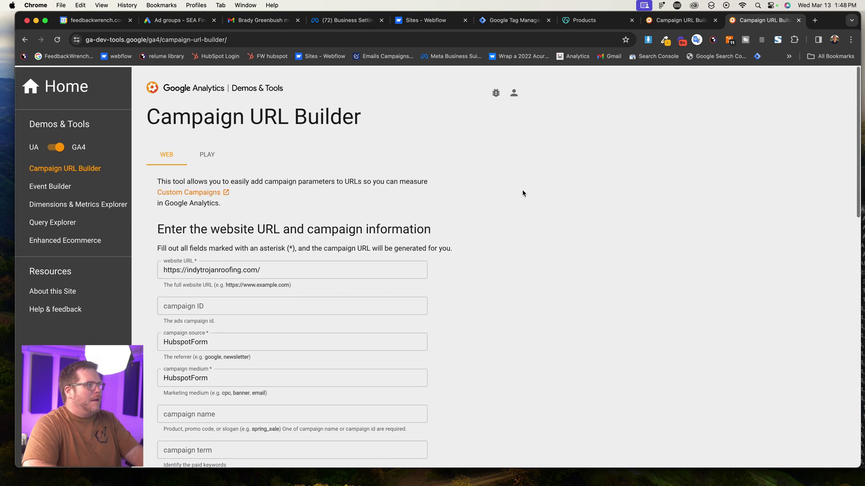
left_click(520, 193)
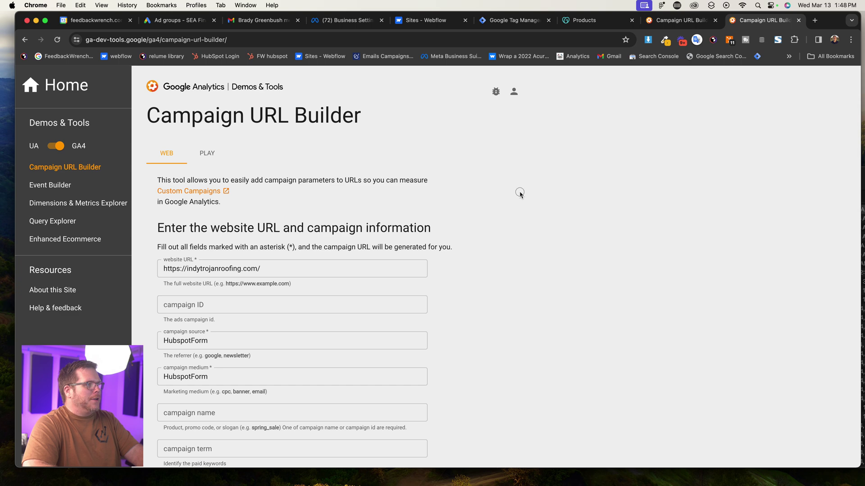
Open analytics.google.com in a new tab and switch to the Feedbackwrench property by searching 'feed'
left_click(815, 21)
type("analytics.google.com/analytics/web/#/p397816668/reports/intelligenthome")
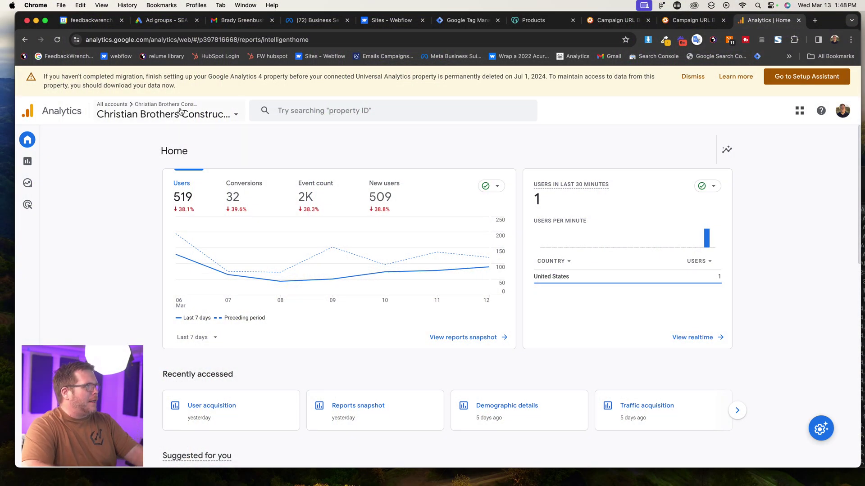
left_click(166, 113)
type("feed")
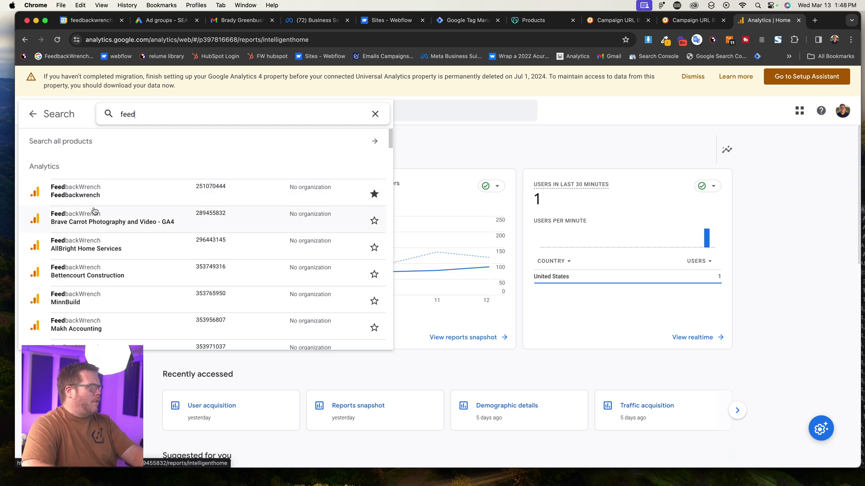
left_click(93, 189)
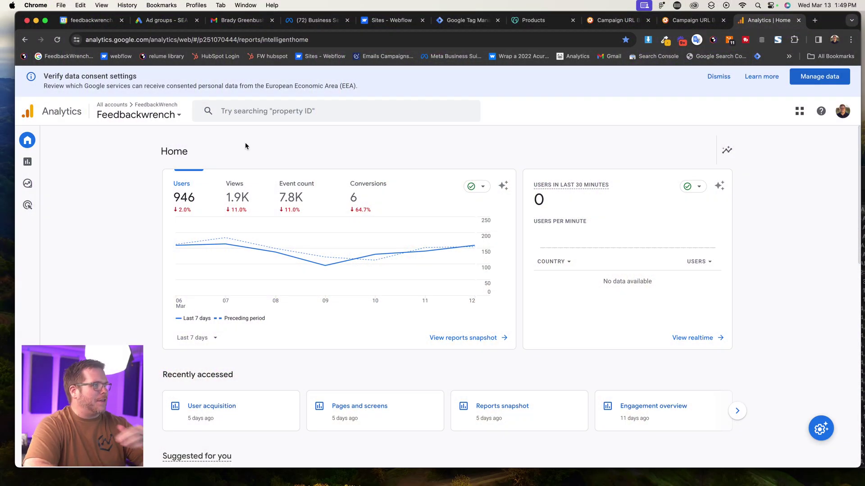
Open Reports > Acquisition > User acquisition and list the table's first-user dimension choices
left_click(26, 164)
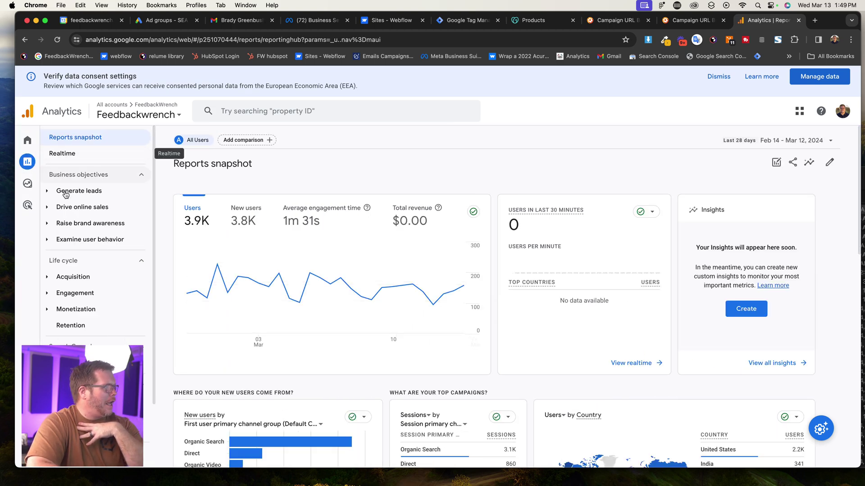
left_click(65, 277)
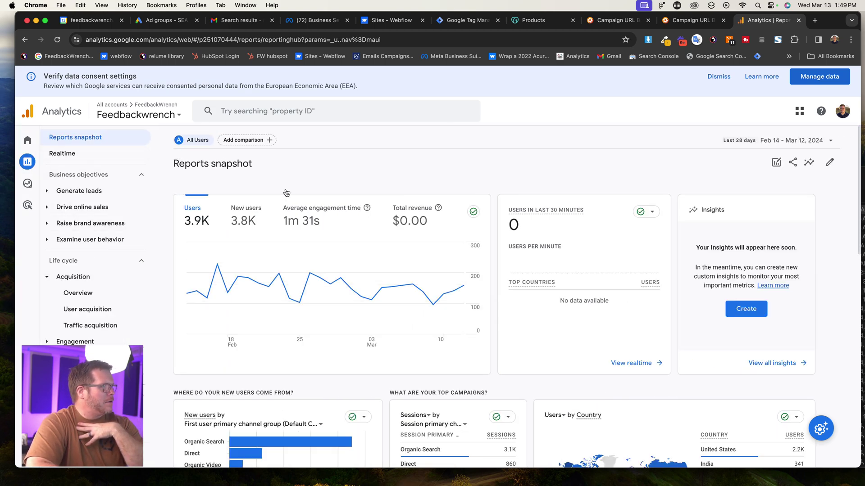
left_click(79, 310)
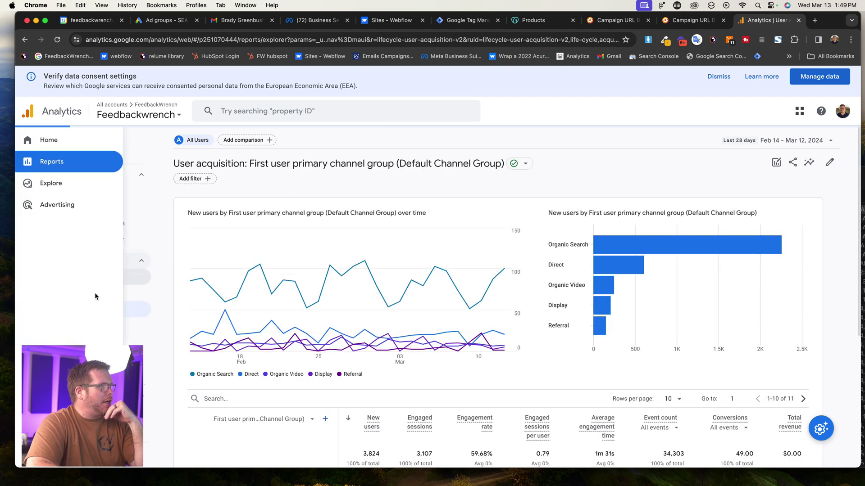
scroll(306, 270, "down", 3)
scroll(299, 326, "down", 2)
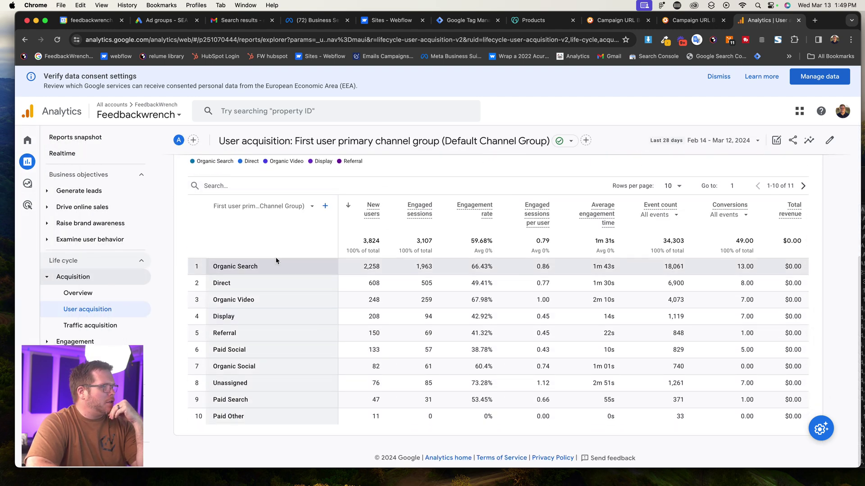
left_click(261, 206)
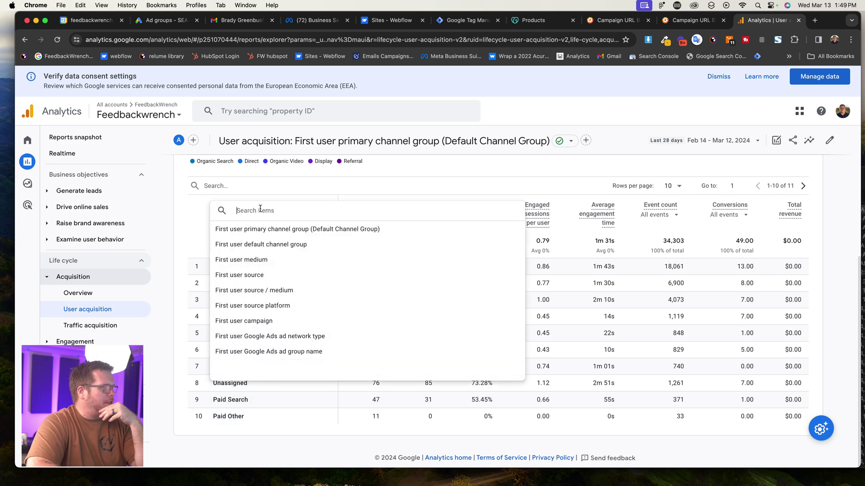
scroll(248, 293, "up", 5)
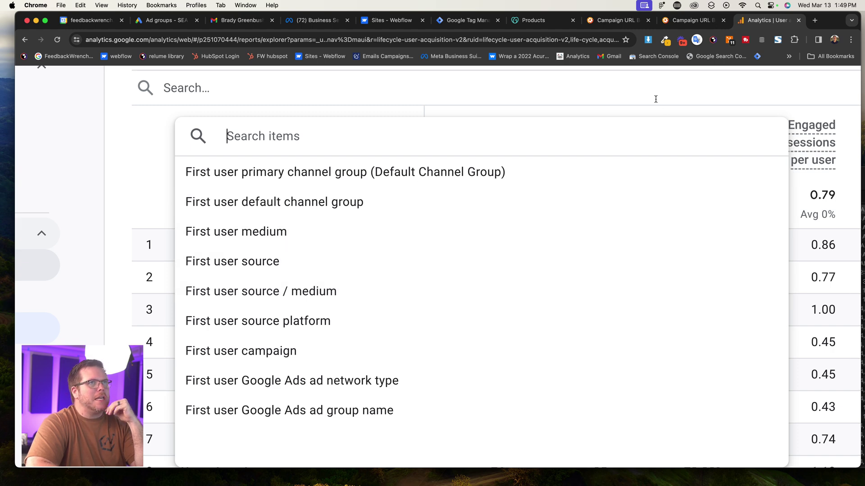
Back in the Campaign URL Builder, select the entire existing website URL
left_click(702, 25)
scroll(195, 204, "down", 1)
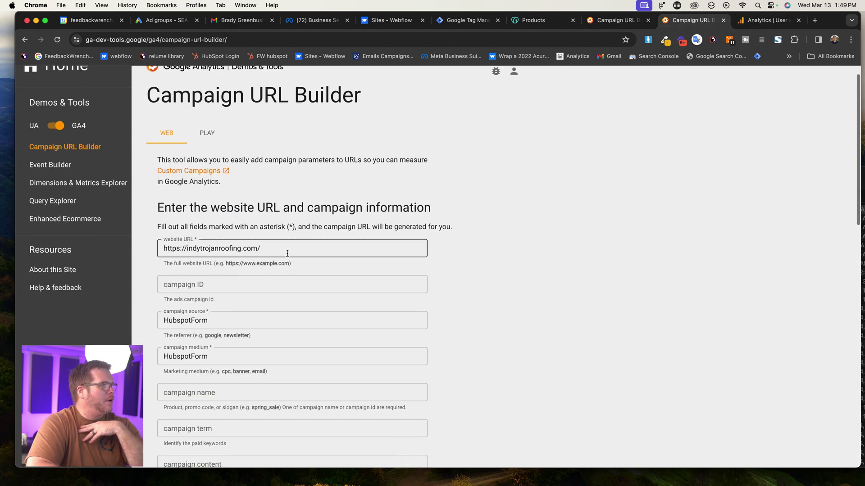
left_click(284, 249)
key("super+a")
scroll(62, 127, "up", 5)
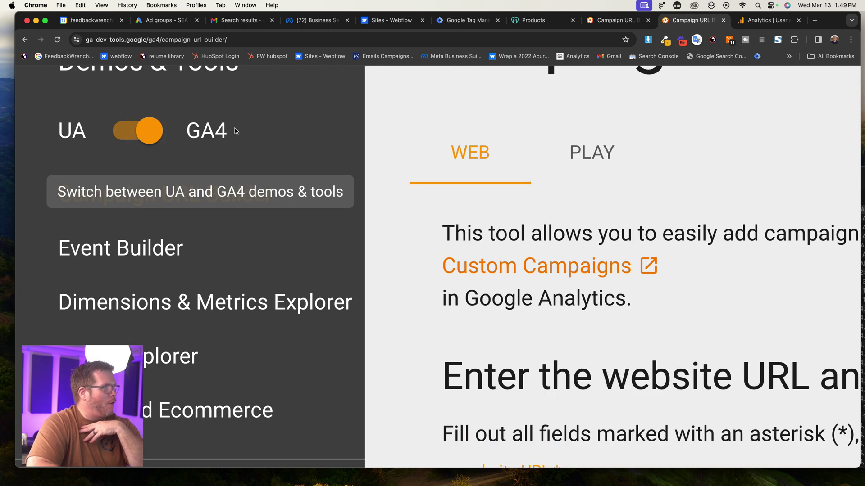
scroll(258, 132, "down", 5)
Load the newspaces.com contact page in a new tab and select its address
left_click(814, 20)
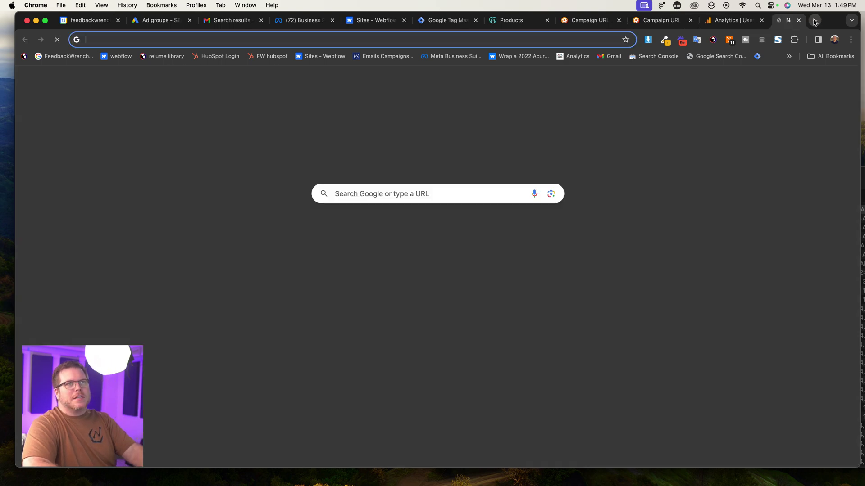
left_click(518, 36)
type("new")
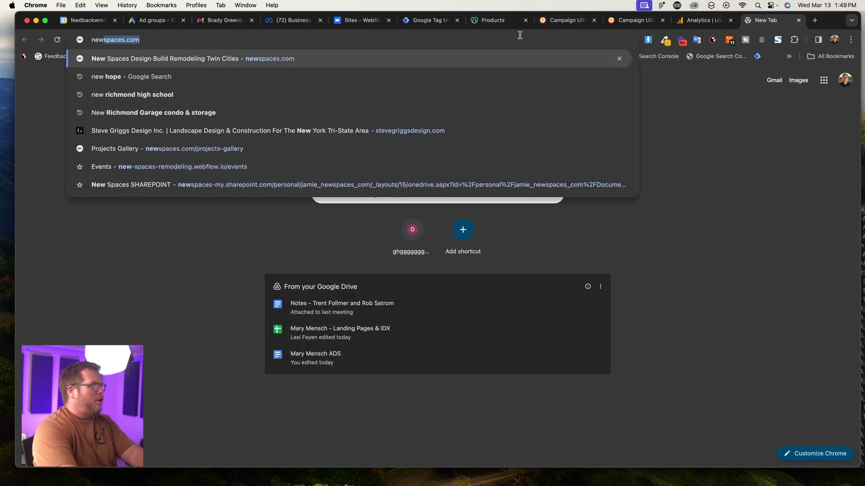
key("Return")
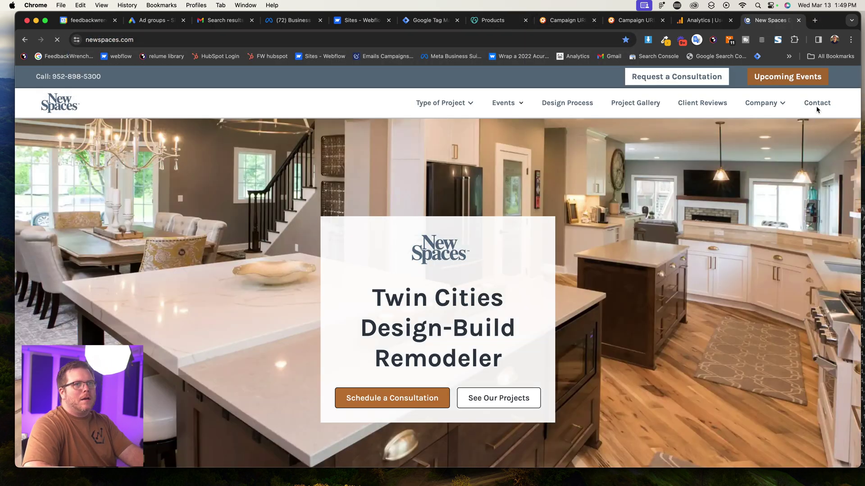
left_click(817, 103)
left_click(220, 39)
key("super+c")
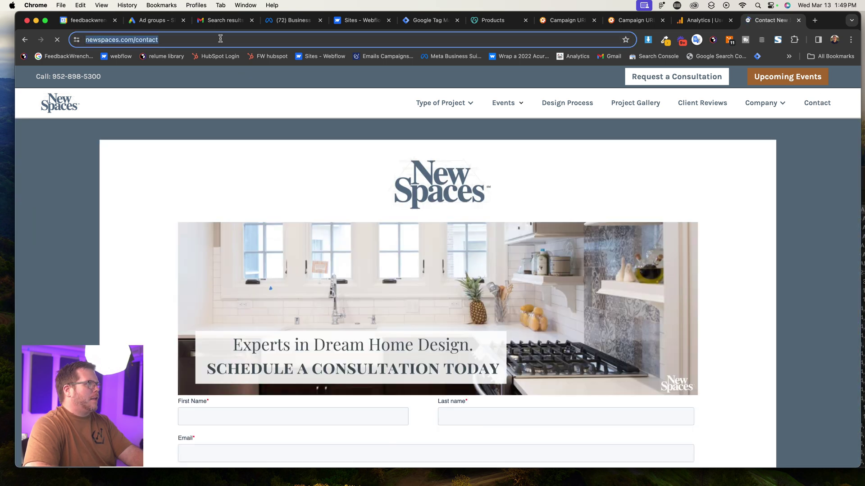
left_click(635, 20)
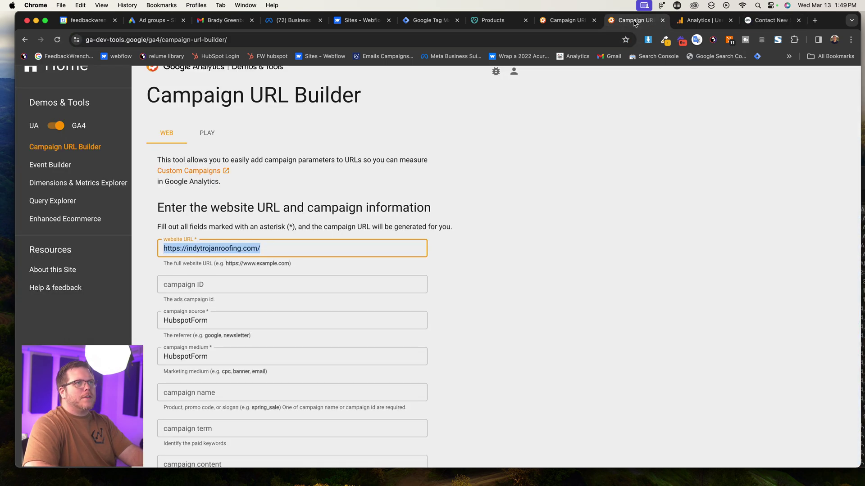
scroll(225, 169, "down", 3)
key("super+v")
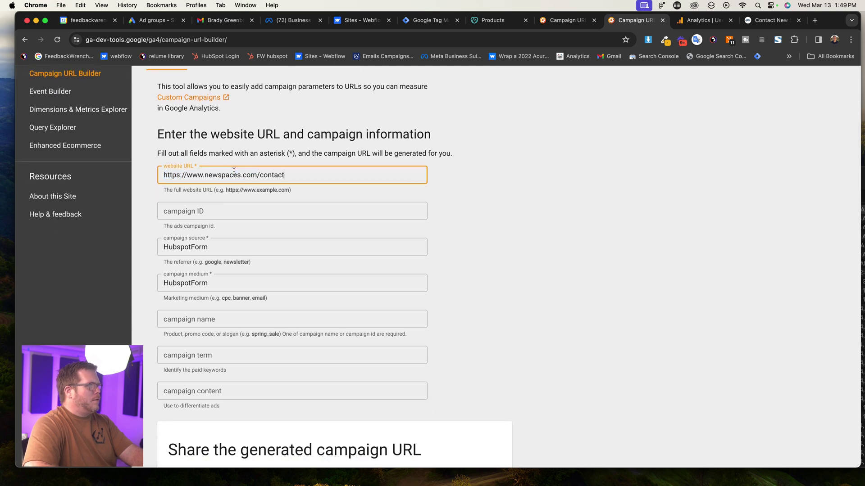
left_click(225, 251)
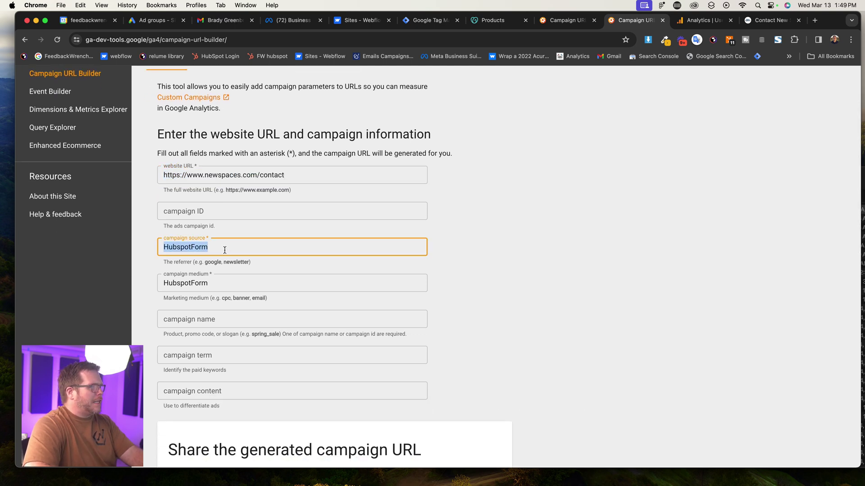
type("CampaignName")
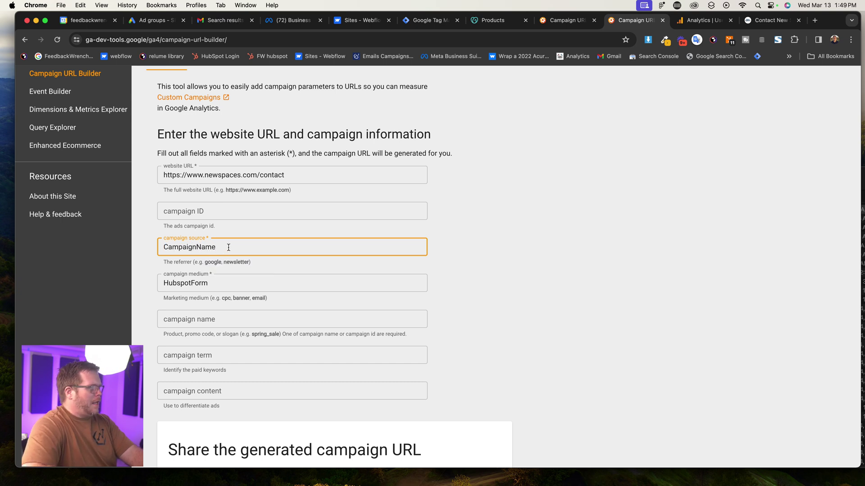
left_click(220, 284)
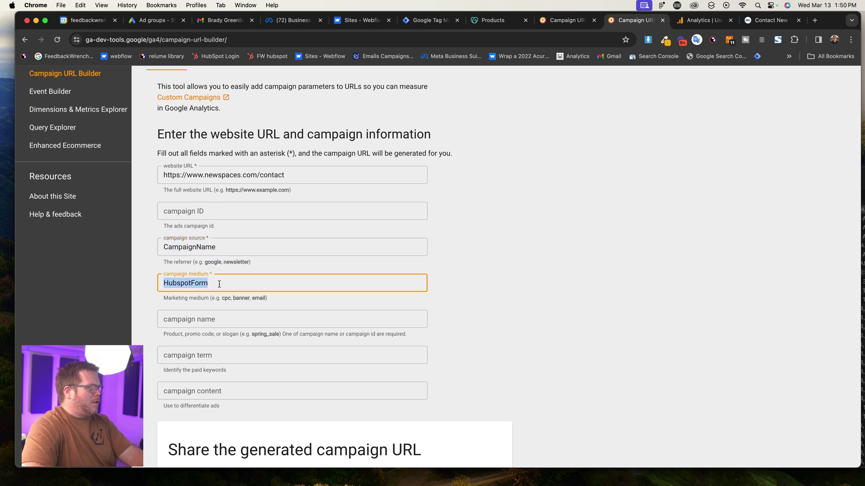
scroll(146, 296, "up", 5)
scroll(145, 296, "down", 3)
Fill campaign name, term, content and ID with CampaignName
left_click(255, 250)
left_click(136, 291)
scroll(180, 277, "down", 3)
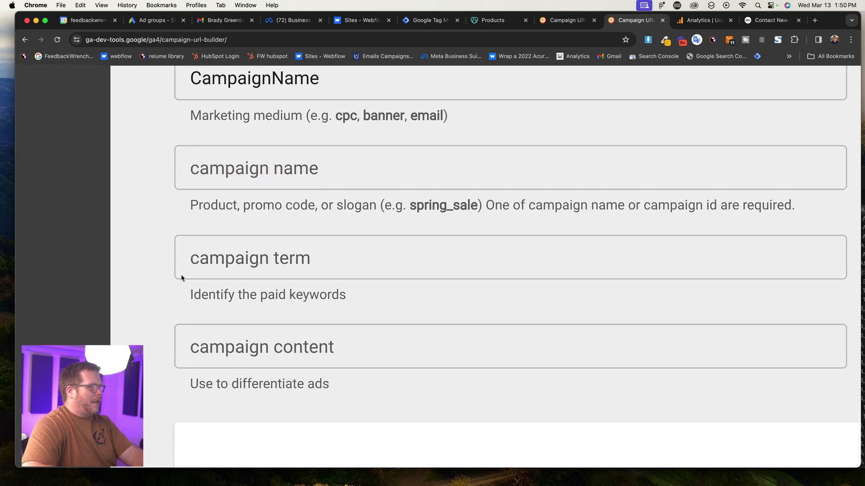
scroll(229, 364, "down", 5)
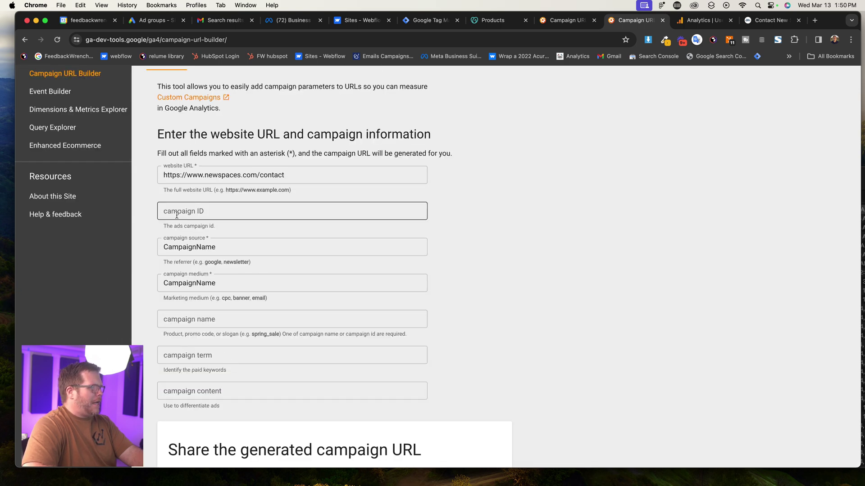
left_click(202, 282)
left_click(201, 311)
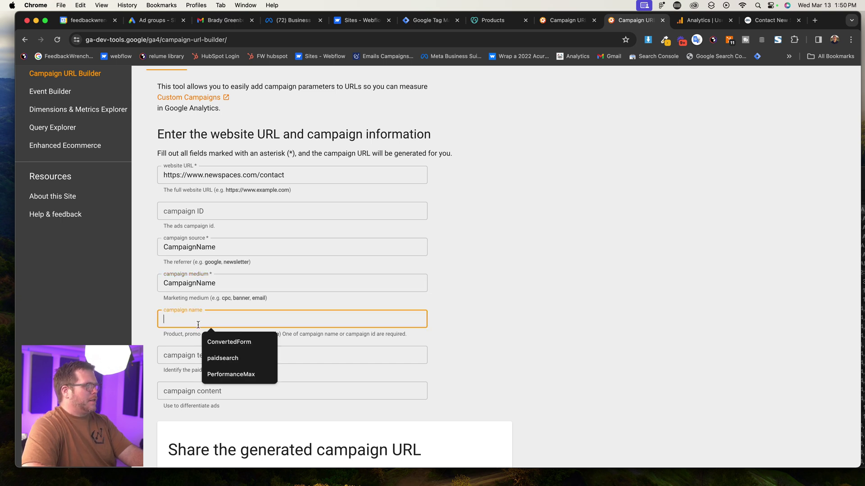
left_click(226, 340)
left_click(198, 356)
left_click(225, 377)
left_click(180, 396)
type("CampaignName")
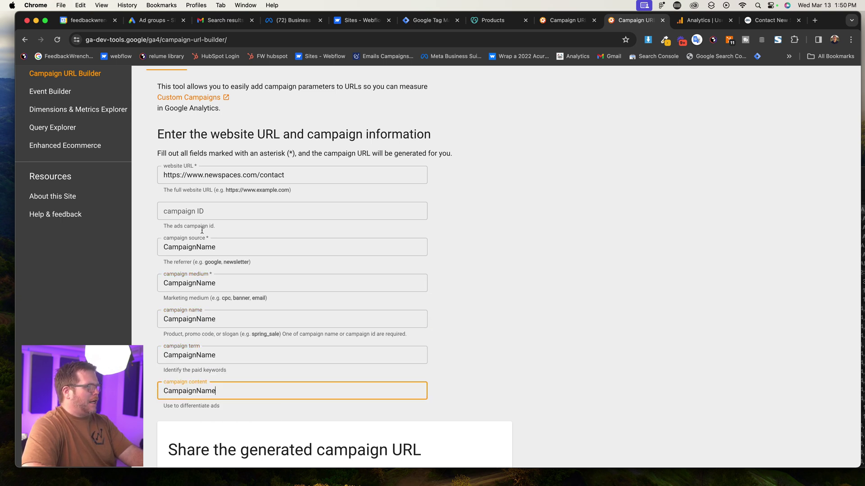
left_click(199, 210)
type("CampaignName")
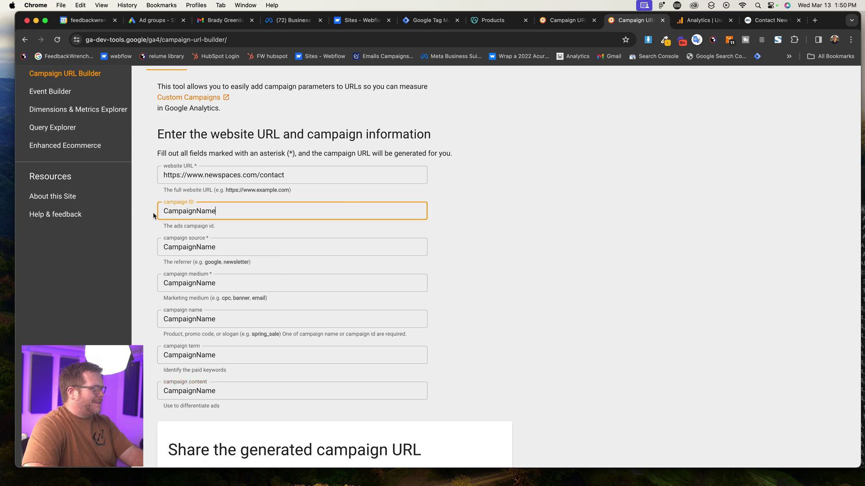
scroll(152, 212, "down", 5)
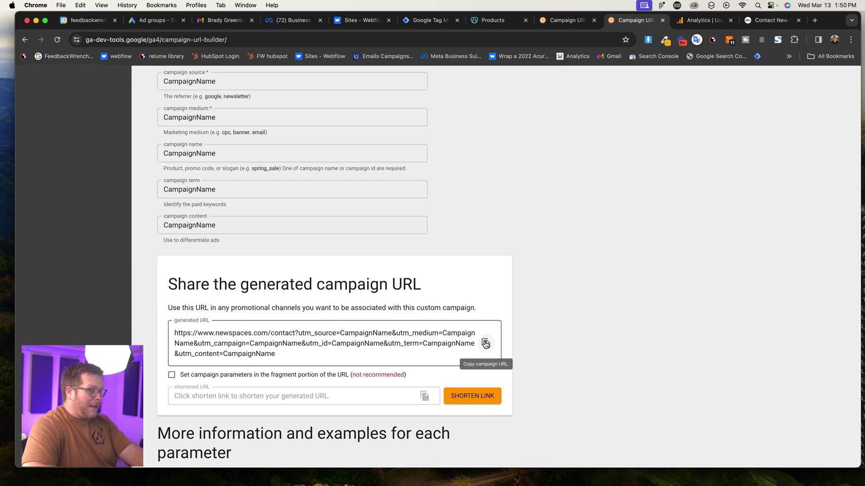
scroll(486, 344, "down", 1)
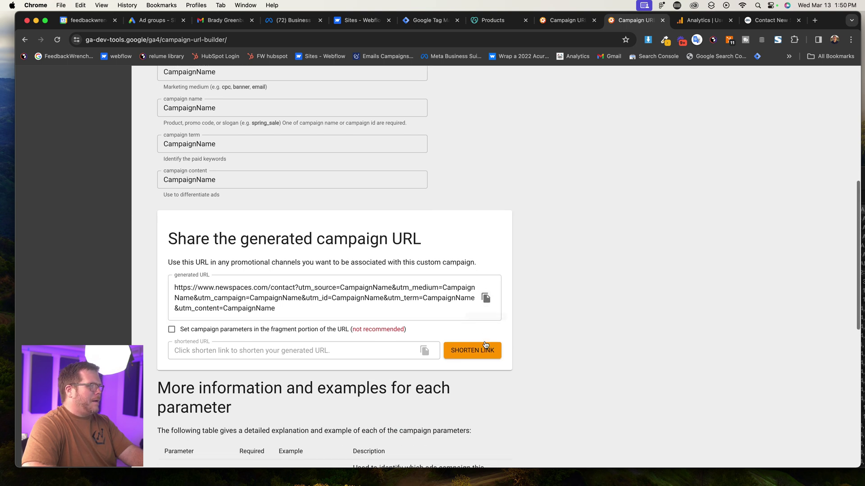
Copy the generated campaign URL and break the User acquisition table down by First user campaign
left_click(485, 299)
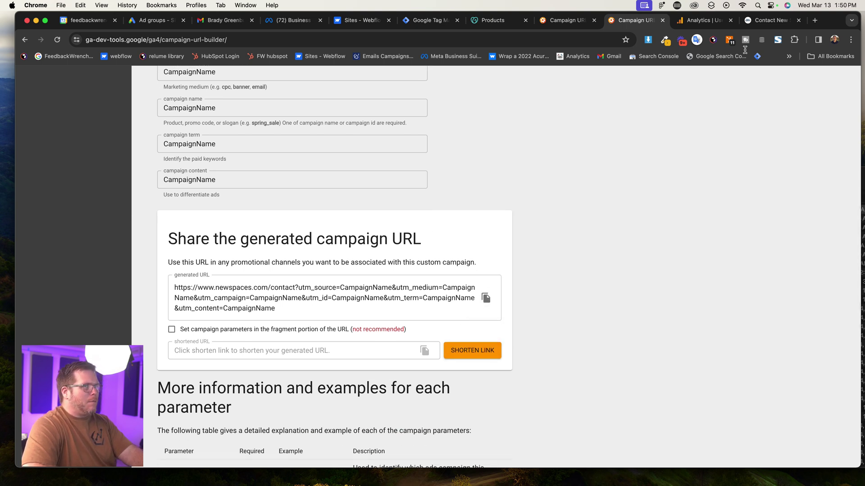
left_click(705, 21)
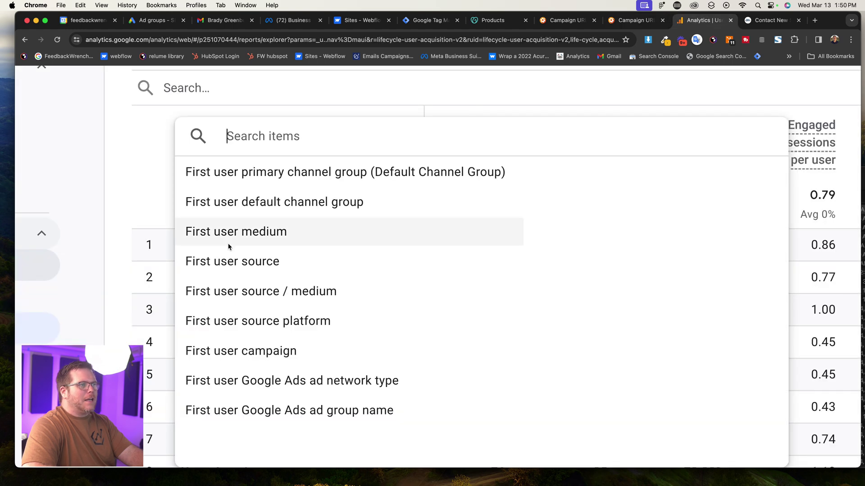
left_click(282, 350)
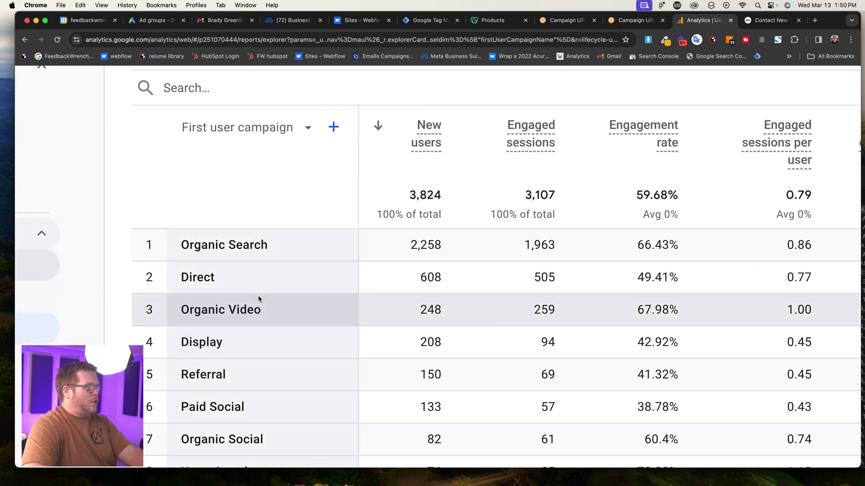
key("super+0")
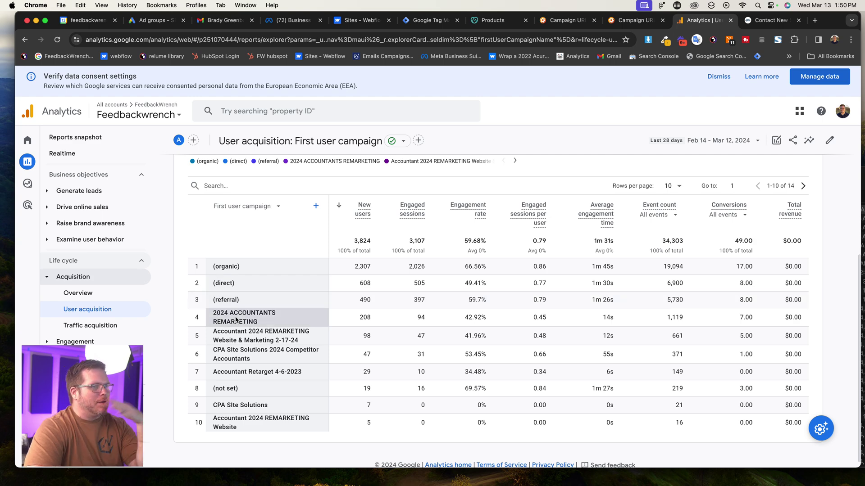
Inspect the 2024 ACCOUNTANTS REMARKETING row and scroll across its metrics
scroll(236, 320, "up", 5)
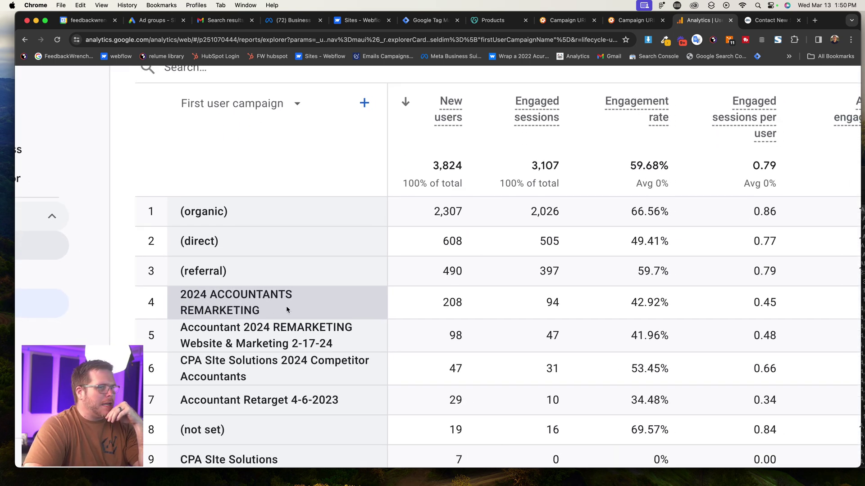
scroll(287, 309, "right", 3)
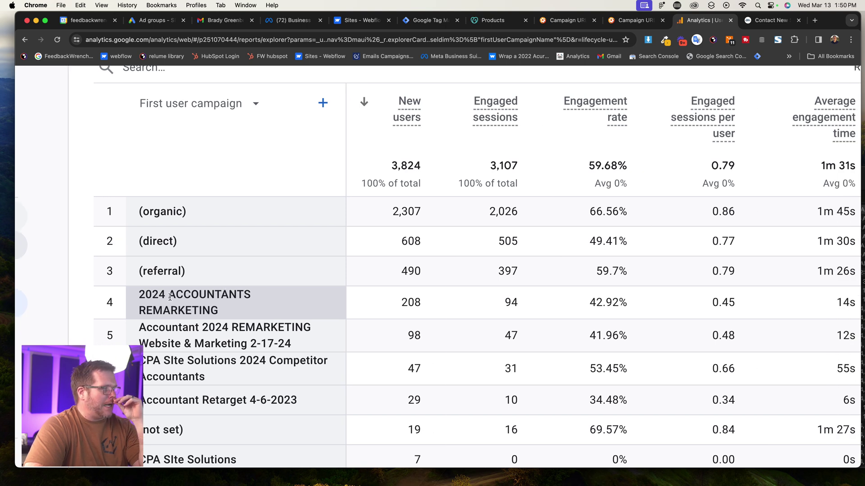
left_click_drag(140, 295, 112, 299)
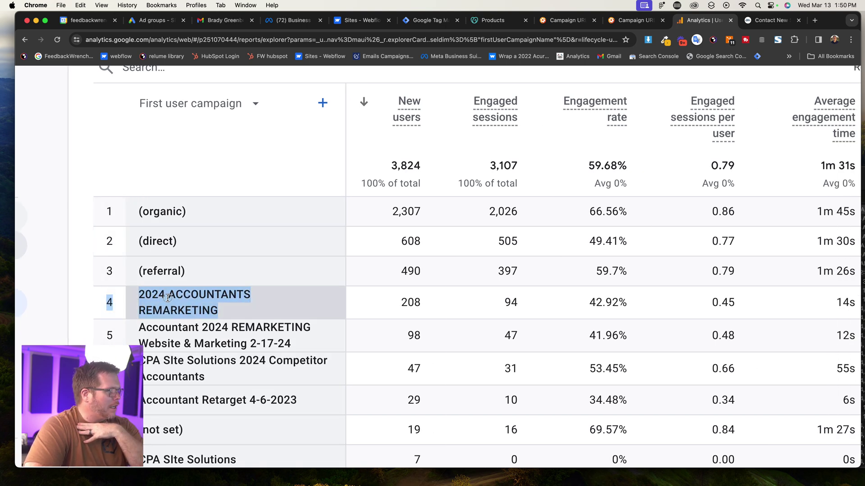
left_click_drag(168, 297, 168, 298)
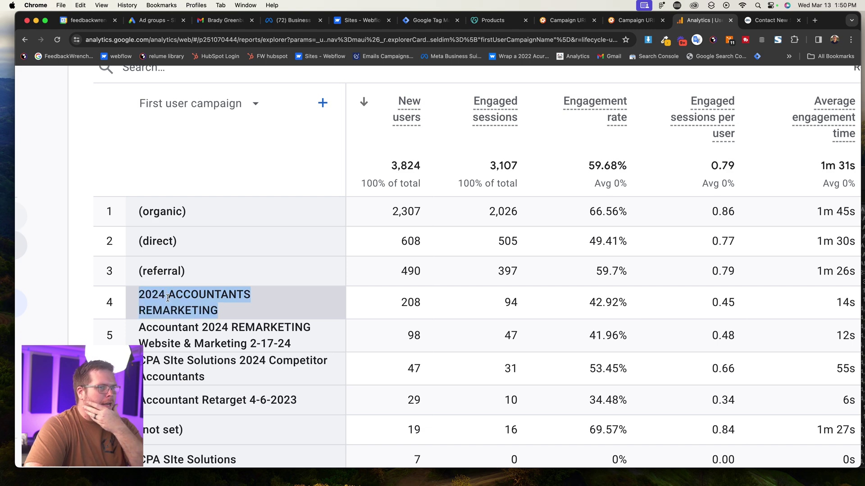
scroll(405, 302, "right", 10)
scroll(406, 303, "right", 3)
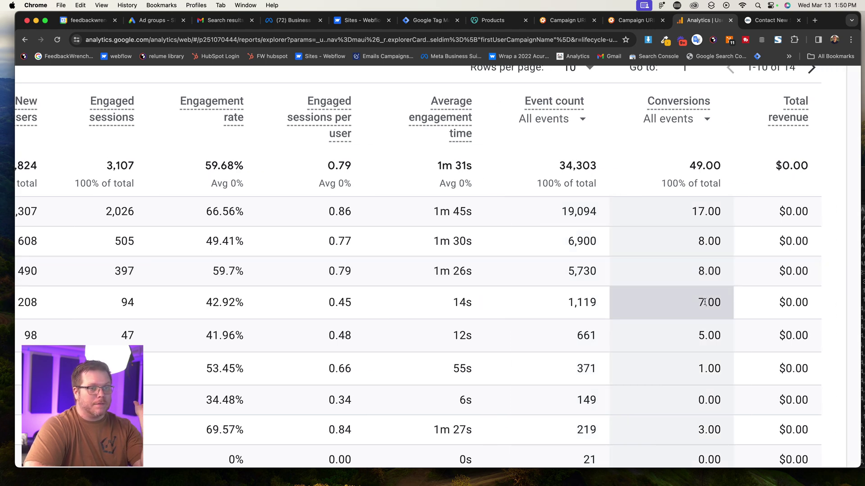
scroll(704, 303, "left", 12)
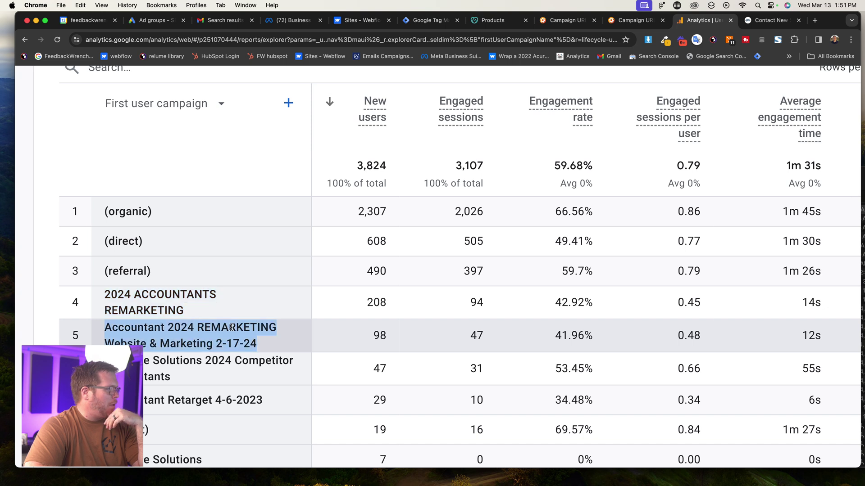
scroll(231, 328, "down", 3)
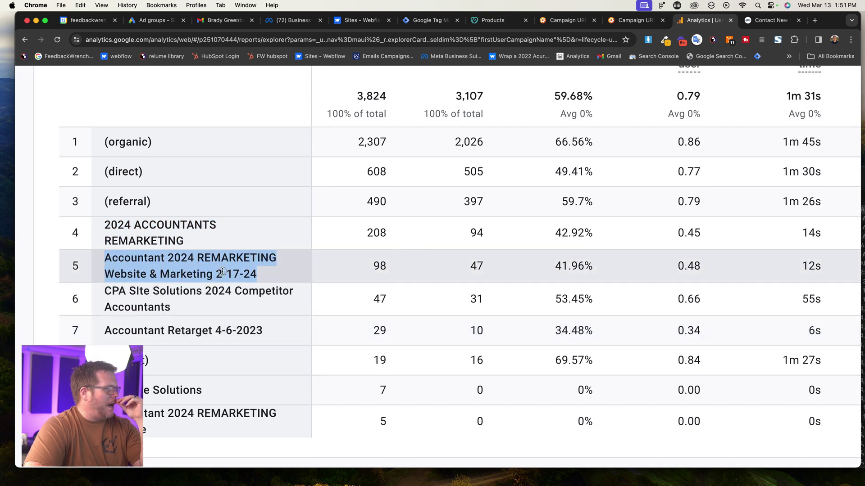
Review the remaining campaign rows, highlighting the row 10 campaign name
left_click(211, 261)
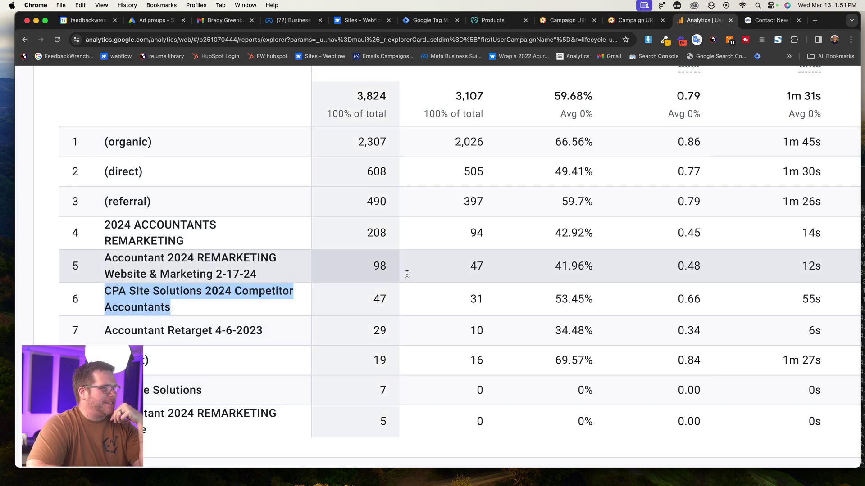
scroll(468, 300, "right", 5)
scroll(456, 299, "right", 2)
scroll(367, 294, "left", 8)
left_click(219, 328)
scroll(204, 270, "down", 3)
left_click(179, 338)
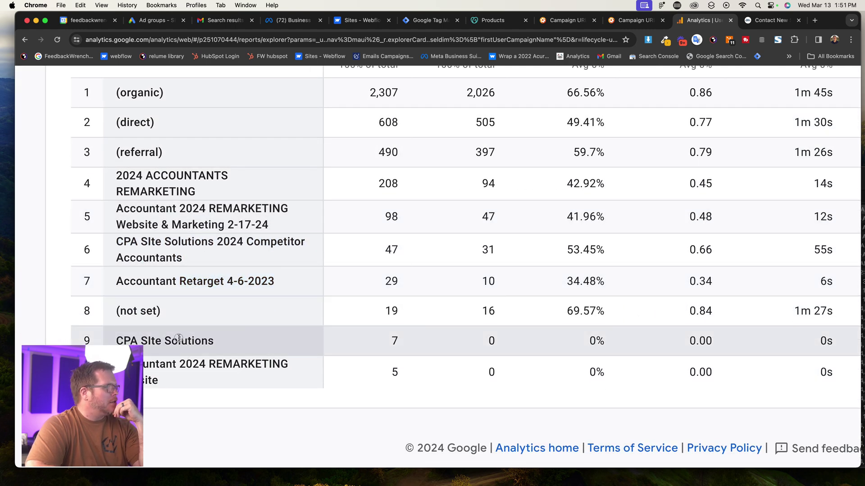
triple_click(178, 364)
scroll(183, 282, "up", 5)
scroll(185, 273, "up", 3)
Switch the table to First user source, then First user source / medium, before returning to the builder
key("super+0")
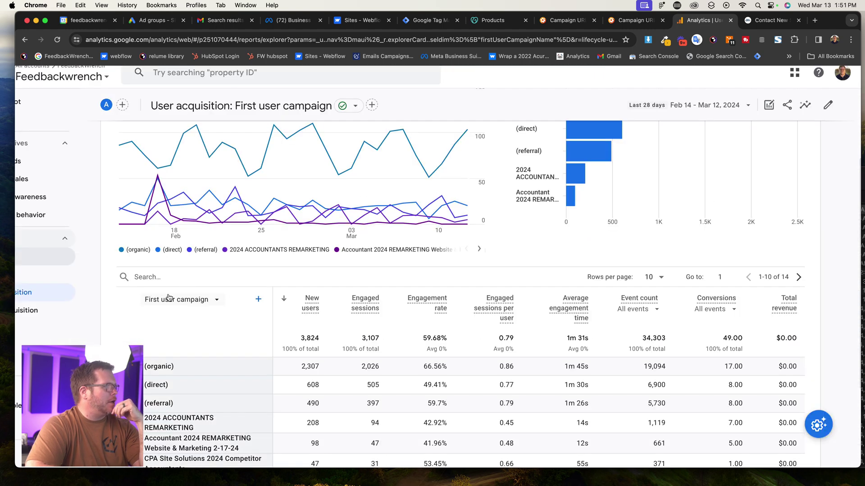
left_click(175, 300)
left_click(193, 189)
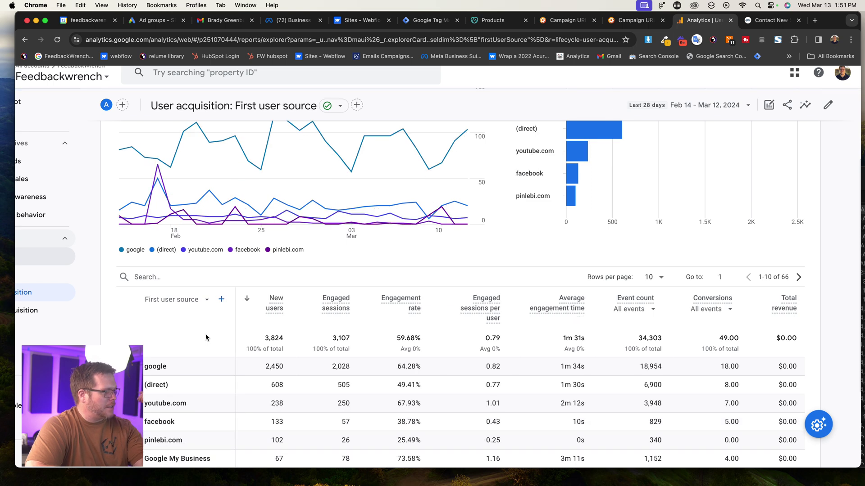
scroll(205, 338, "down", 3)
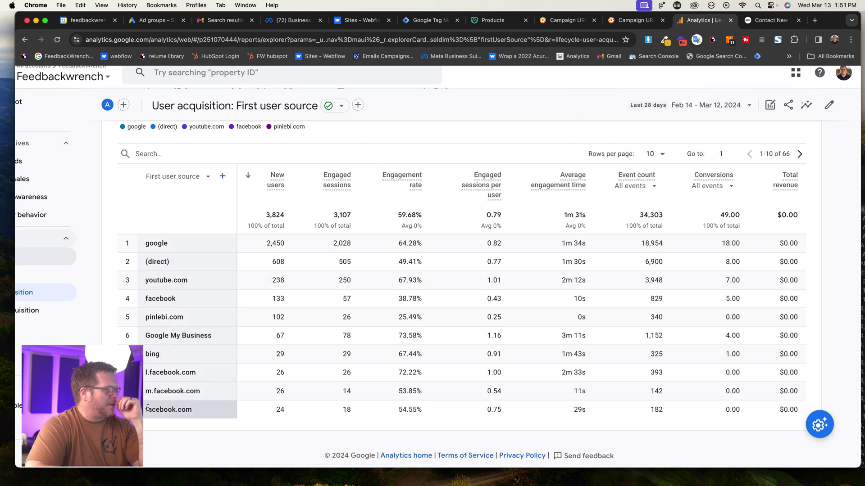
left_click(203, 177)
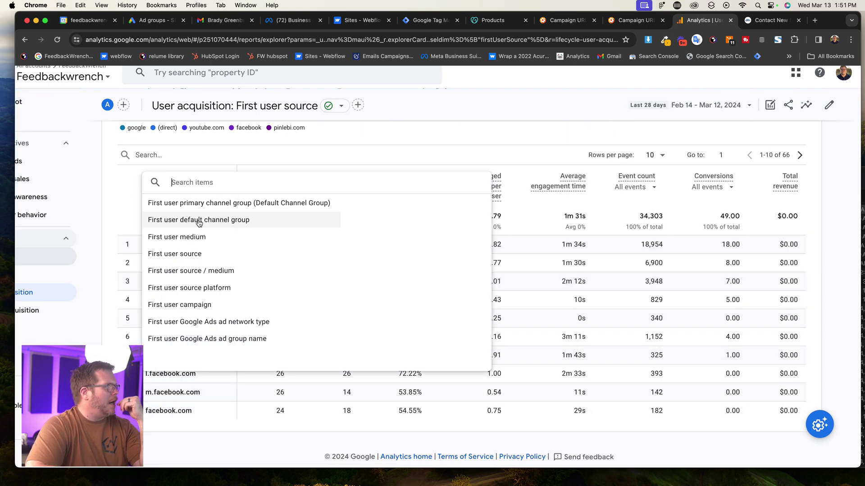
left_click(219, 273)
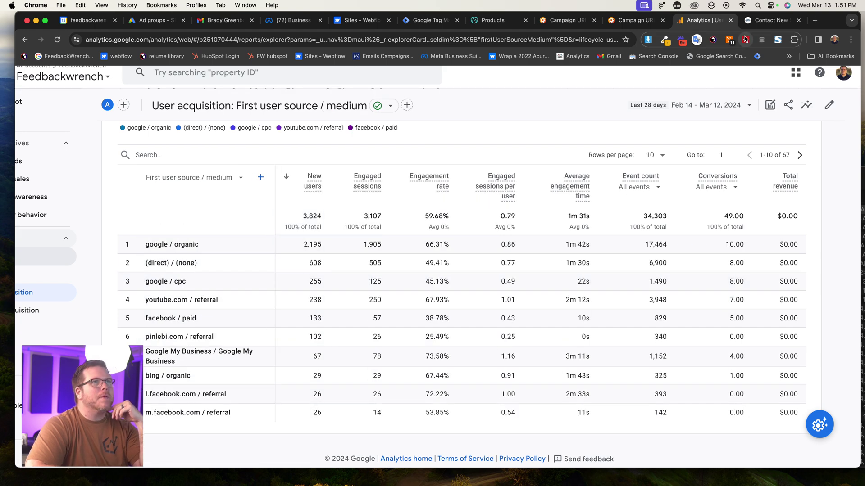
left_click(640, 21)
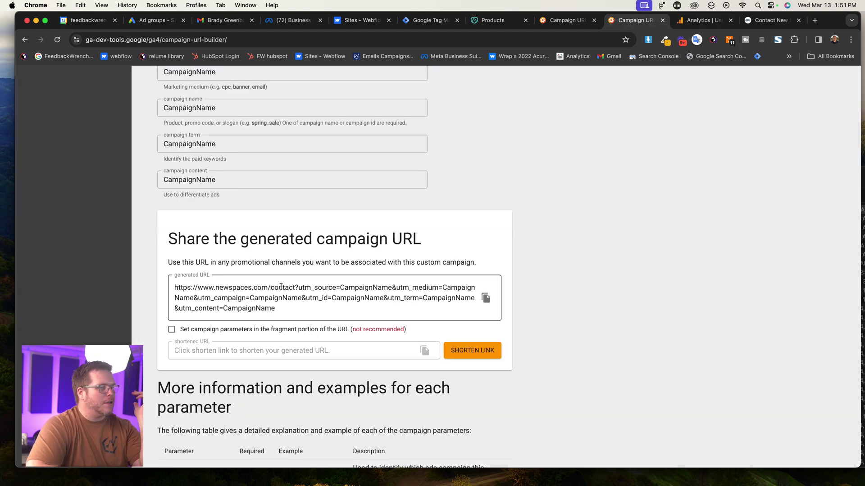